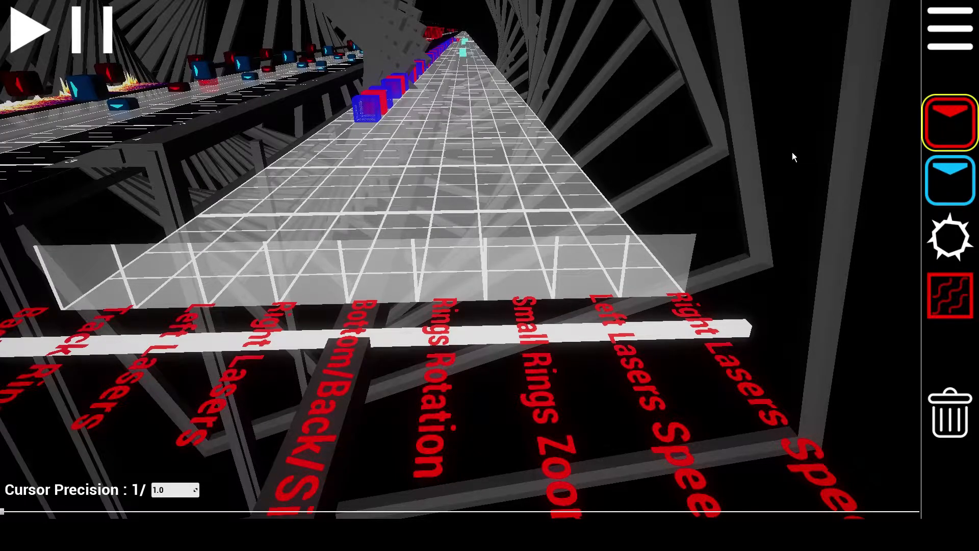
Select the wall tool and place a wall in the leftmost lane
scroll(452, 181, up, 2)
scroll(453, 182, down, 1)
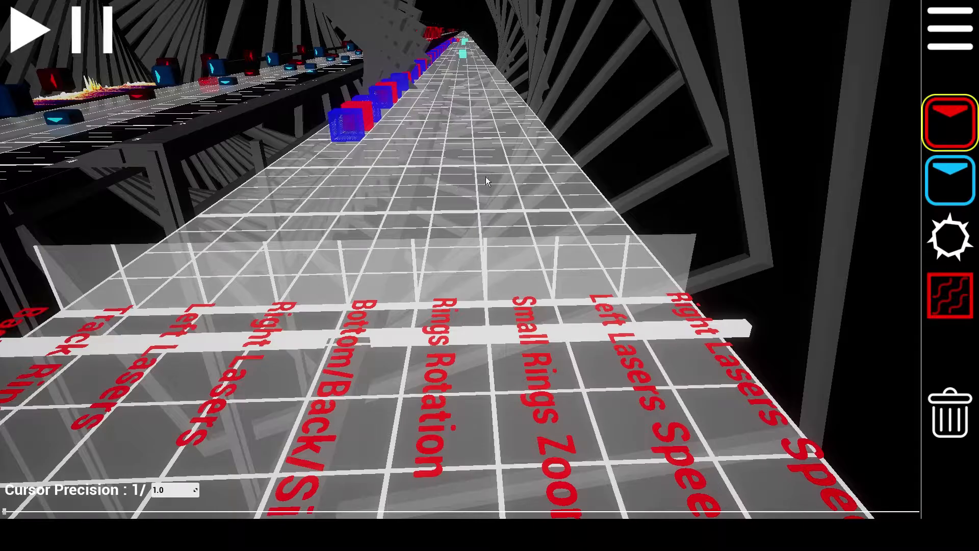
key(a)
right_drag(314, 199, 383, 224)
key(d)
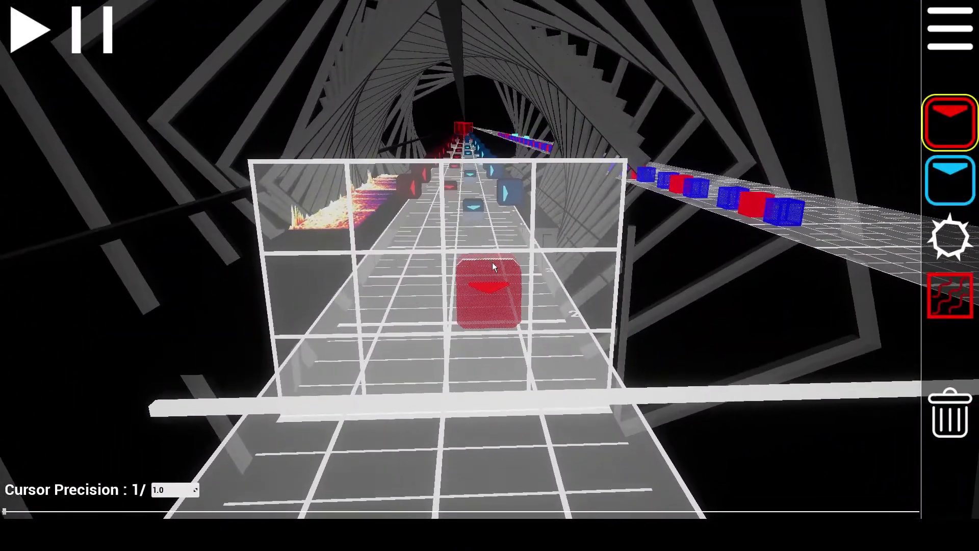
click(952, 297)
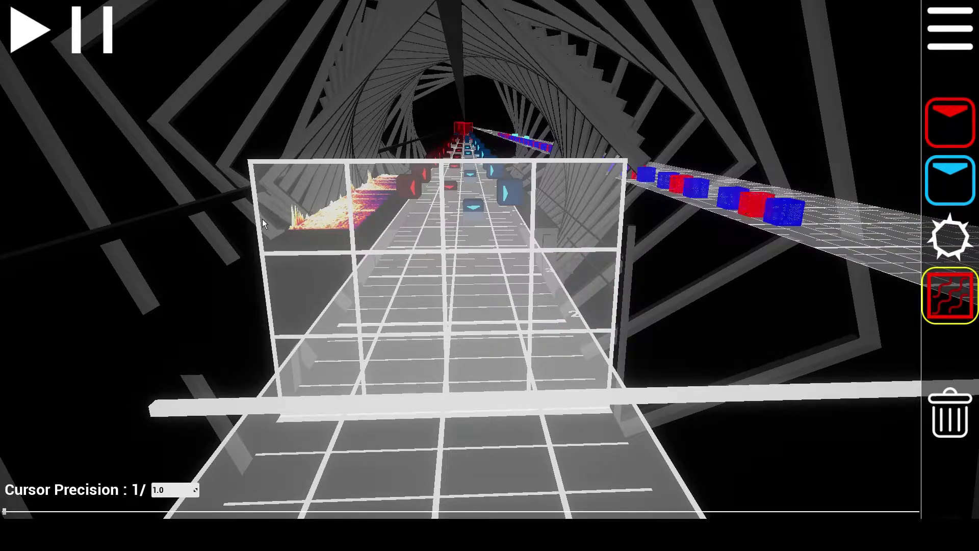
click(319, 378)
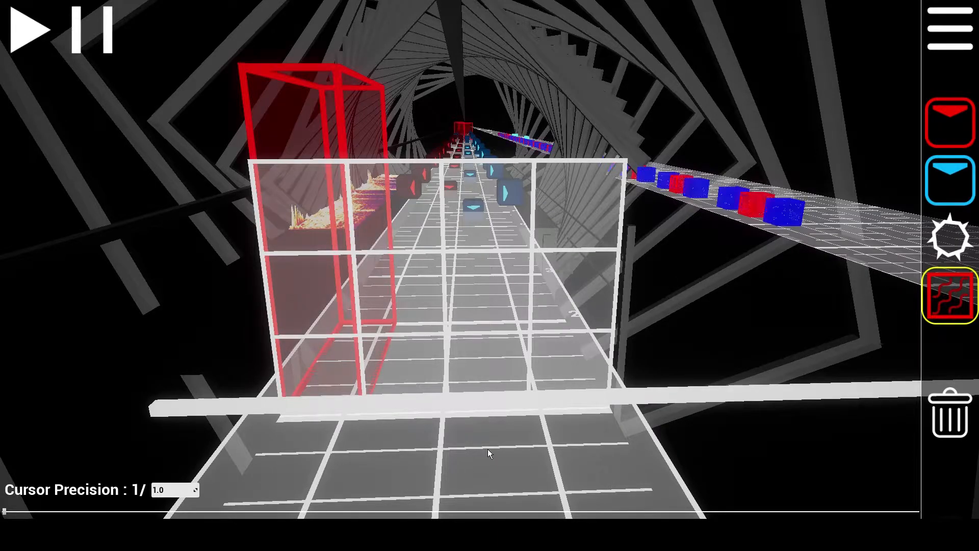
Try drawing one wall spanning all four lanes across the grid
right_click(337, 376)
click(321, 289)
click(310, 223)
right_click(310, 206)
drag(310, 207, 574, 282)
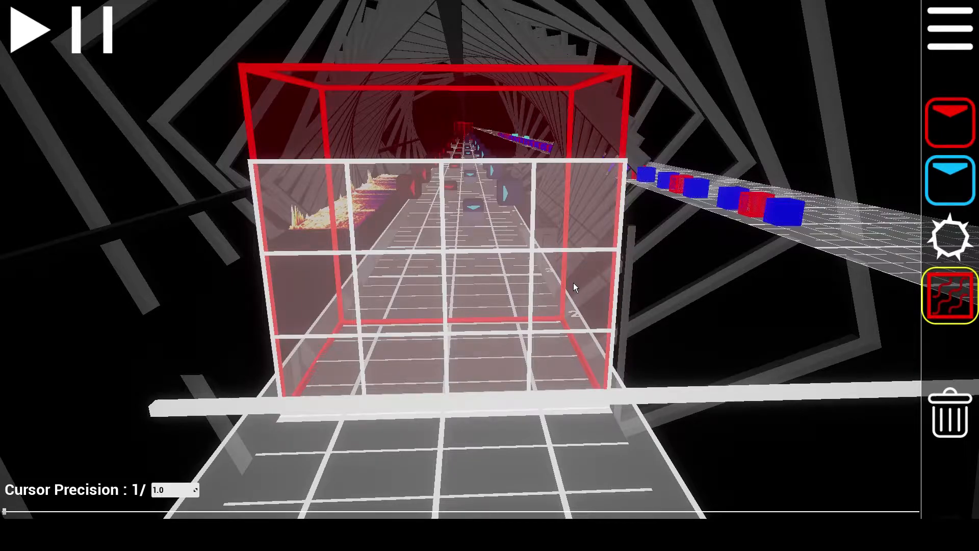
drag(575, 279, 403, 300)
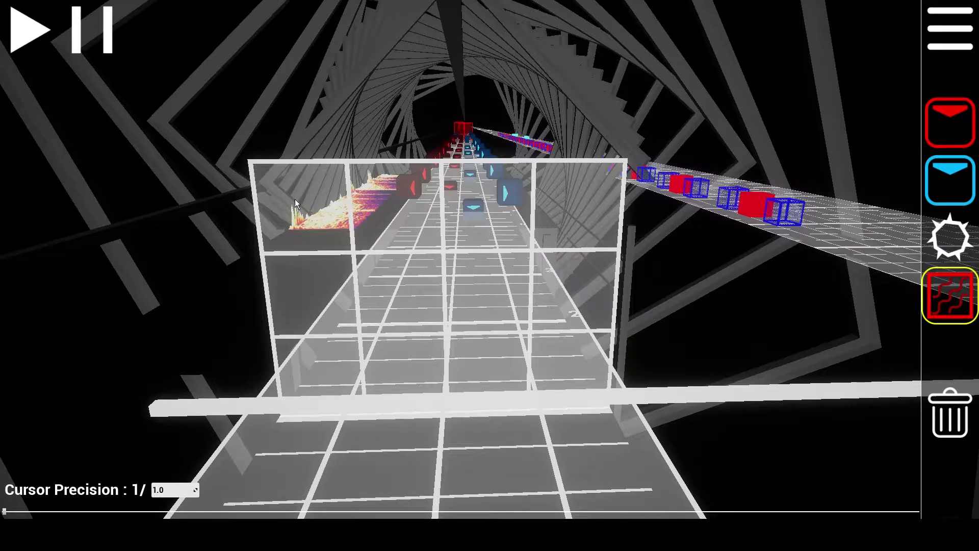
Try dragging out a full-height wall in the leftmost lane
drag(312, 203, 302, 372)
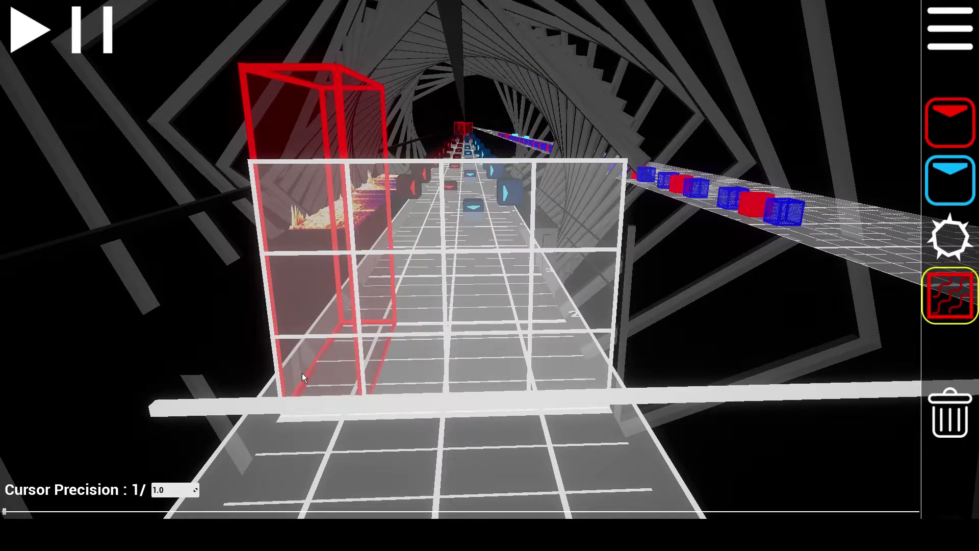
mouse_move(327, 384)
mouse_down()
mouse_move(611, 364)
mouse_move(325, 371)
mouse_move(315, 207)
mouse_move(363, 367)
mouse_move(512, 358)
mouse_move(324, 367)
mouse_up()
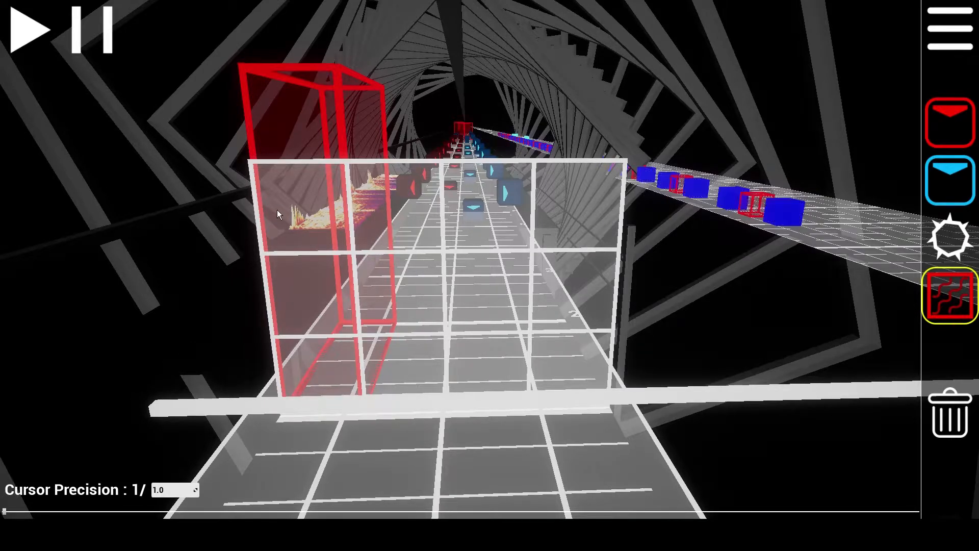
click(307, 218)
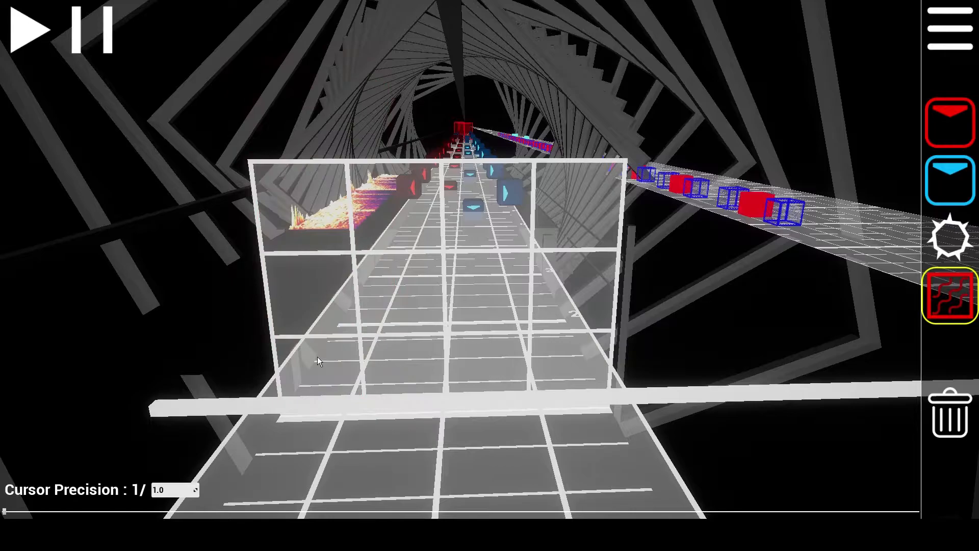
Place walls in the two leftmost lanes and combine them into one two-lane wall
click(319, 367)
click(431, 367)
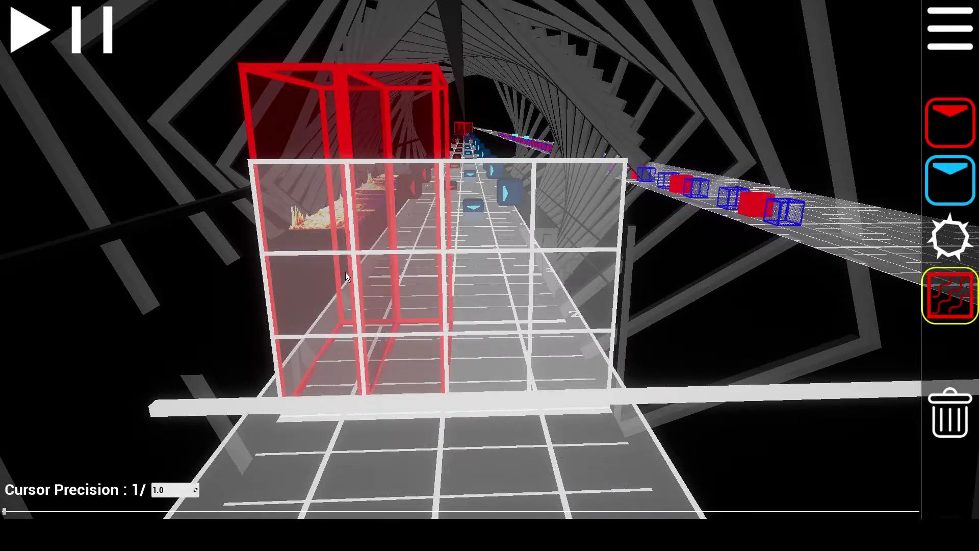
right_click(390, 223)
click(288, 345)
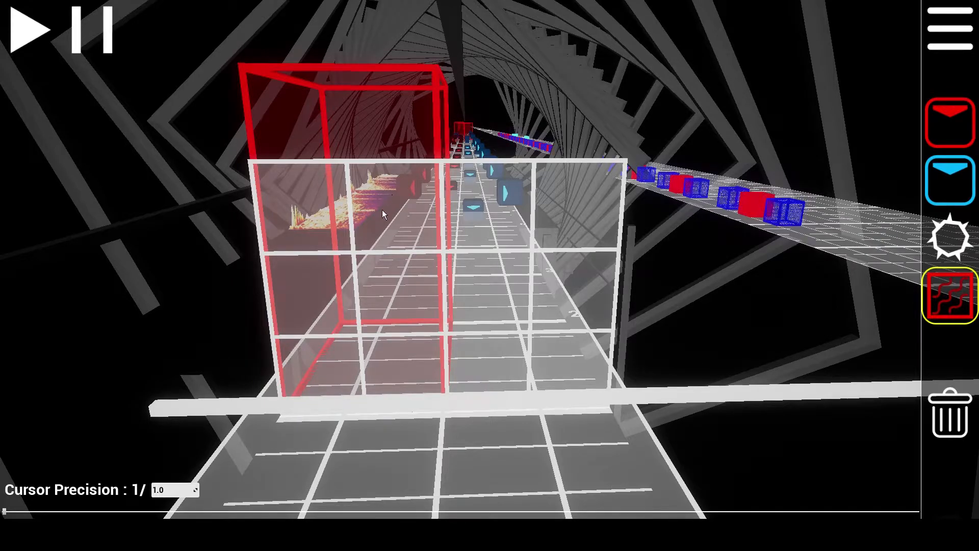
right_click(391, 267)
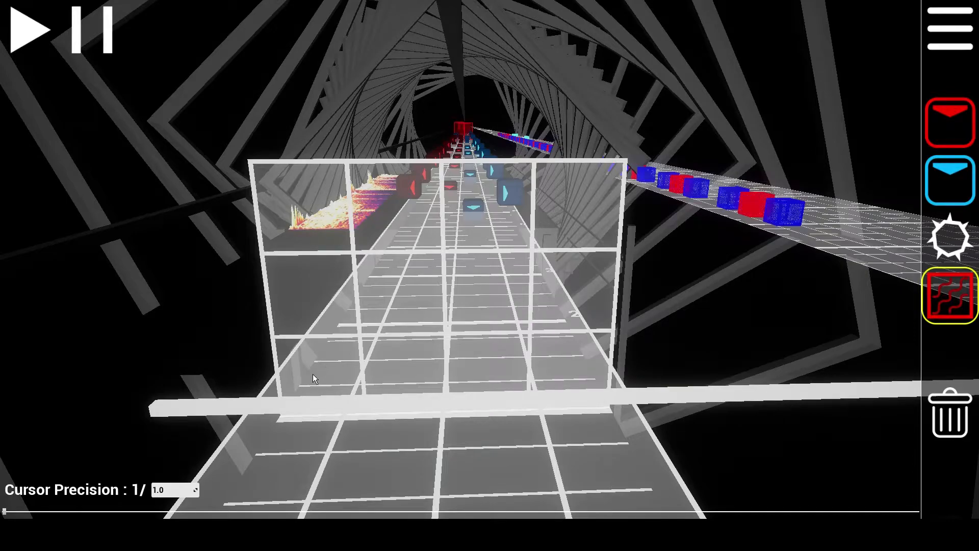
Try placing a single wall in the second lane
mouse_move(313, 347)
mouse_down()
mouse_move(347, 367)
mouse_move(488, 366)
mouse_up()
click(563, 353)
right_click(306, 323)
right_click(487, 335)
right_click(573, 337)
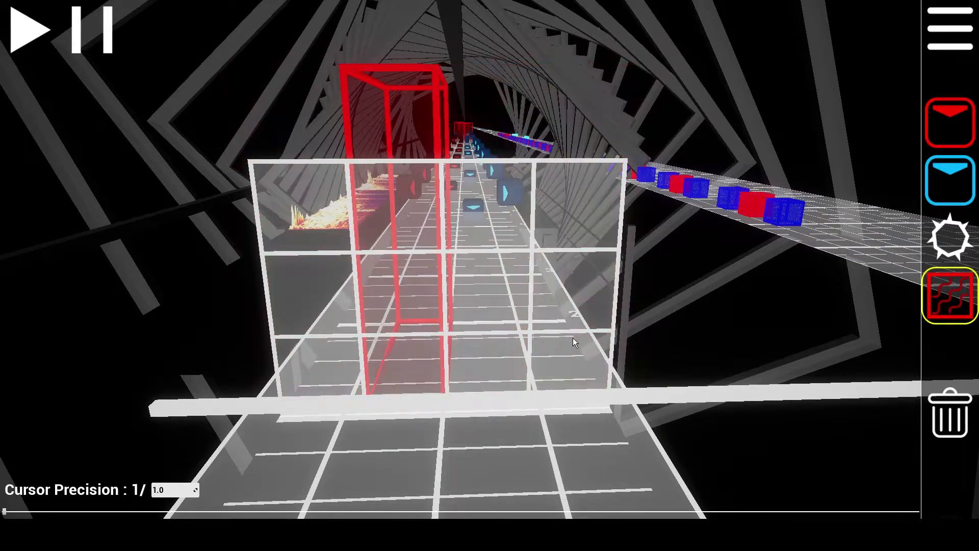
right_click(385, 333)
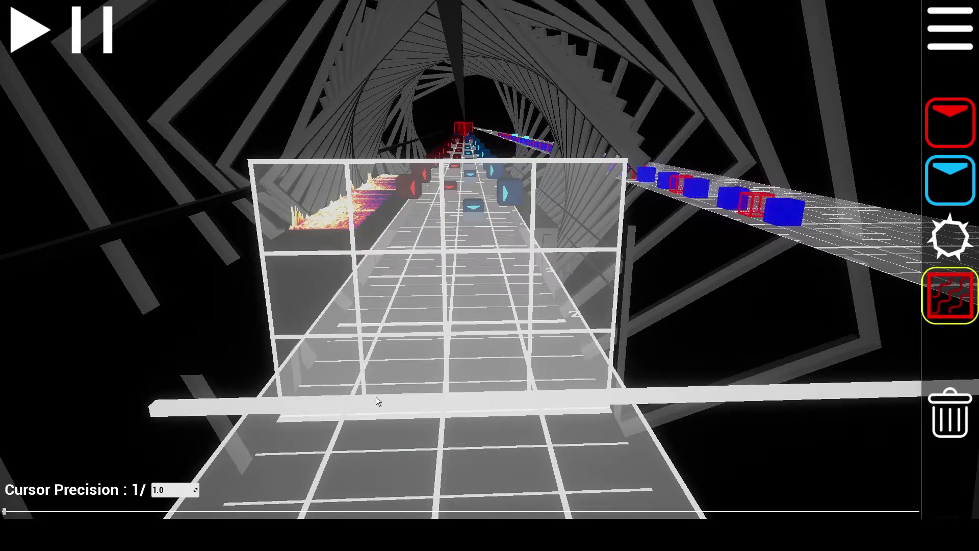
Place walls in the two leftmost lanes again, removing and re-adding them
click(321, 373)
click(368, 363)
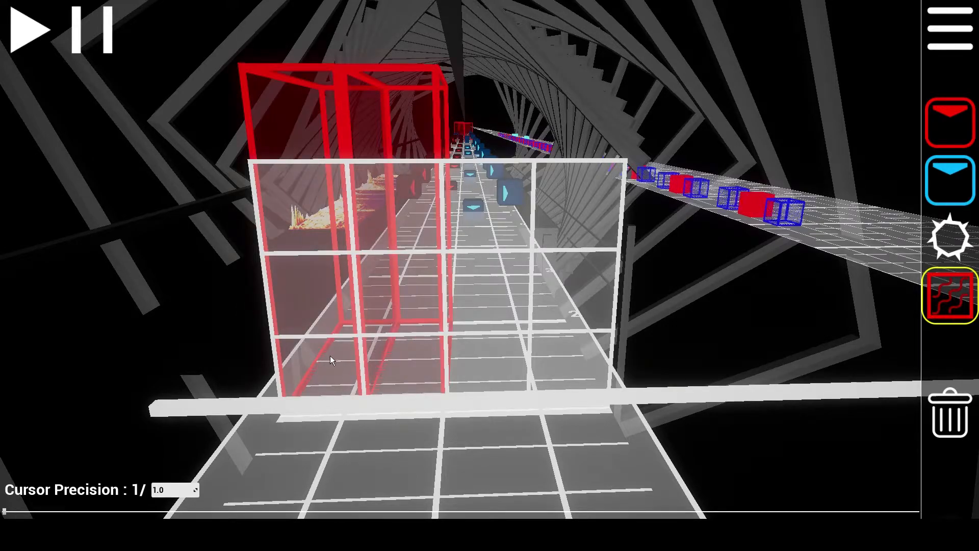
click(331, 355)
click(377, 358)
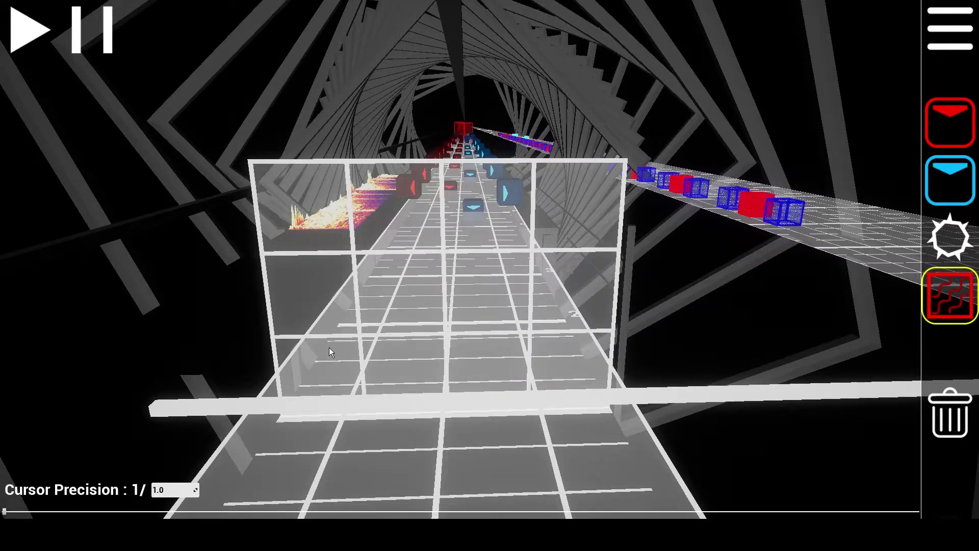
mouse_move(321, 360)
mouse_down()
mouse_move(417, 362)
mouse_move(327, 368)
mouse_up()
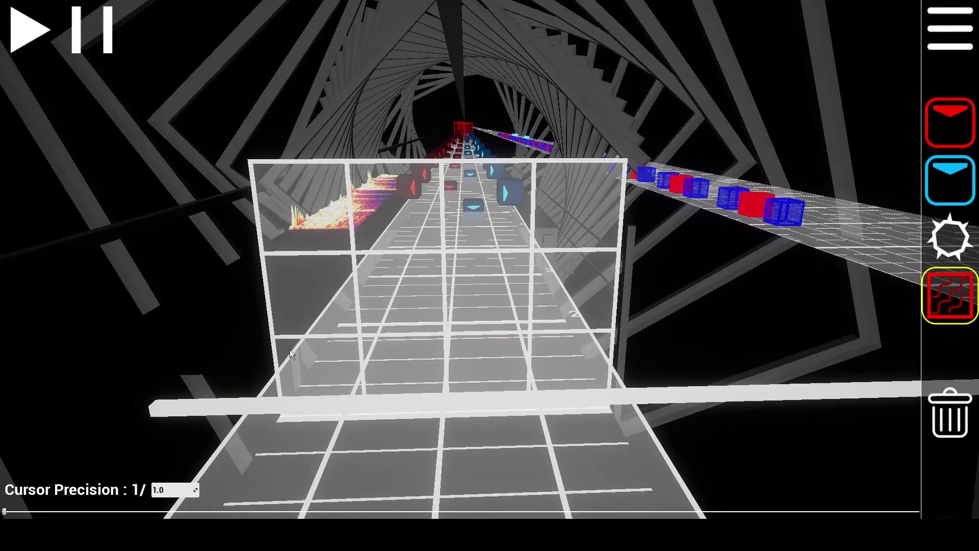
click(329, 371)
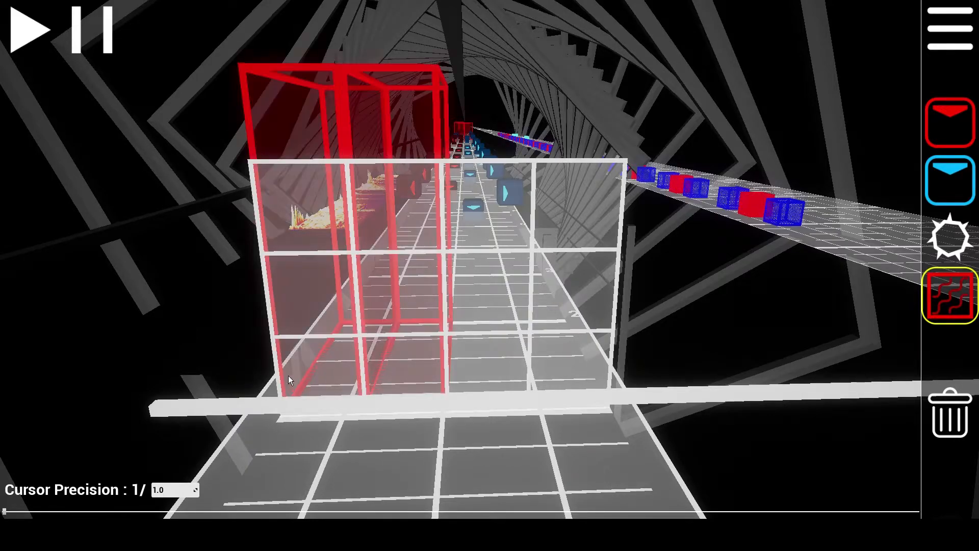
right_click(314, 358)
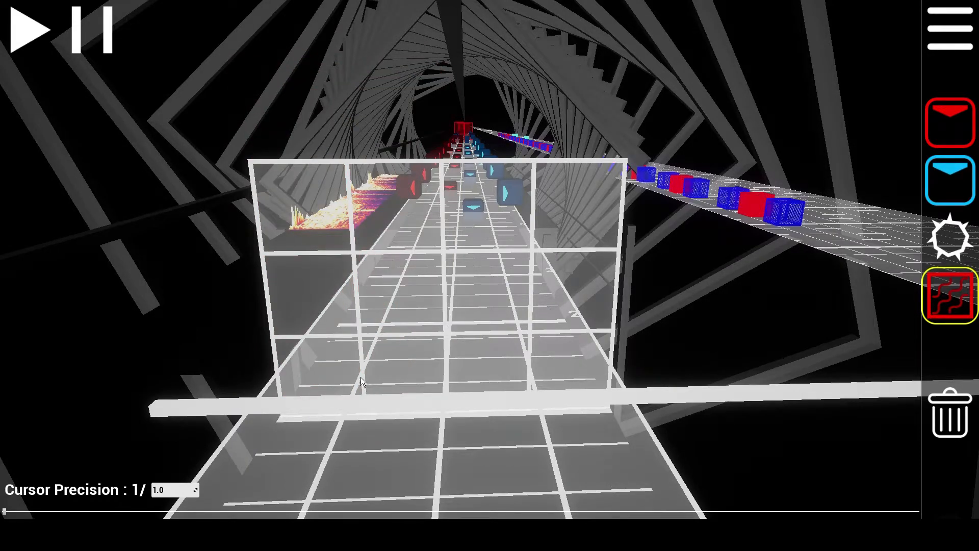
Place a wall in the leftmost lane
right_drag(375, 385, 334, 325)
key(w)
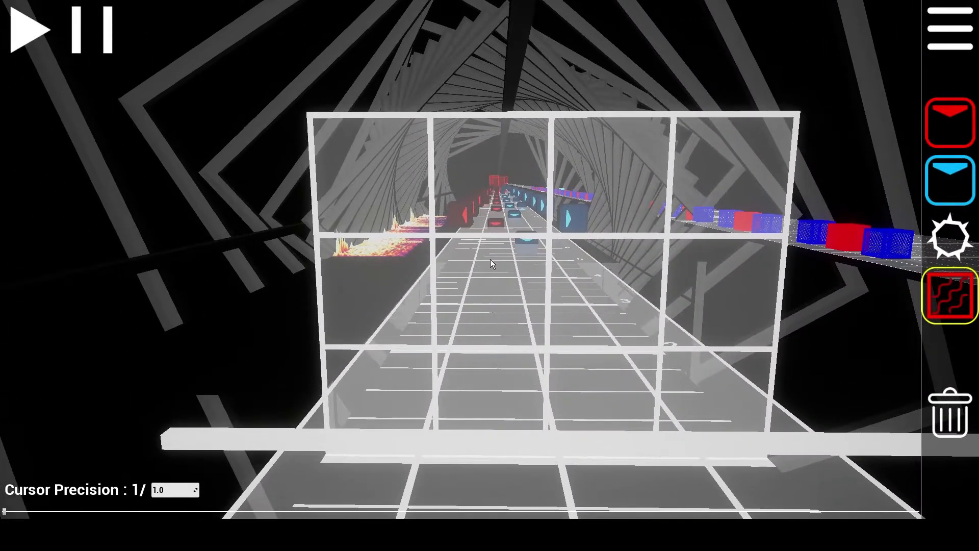
click(407, 383)
key(d)
right_drag(473, 338, 214, 311)
scroll(480, 265, down, 1)
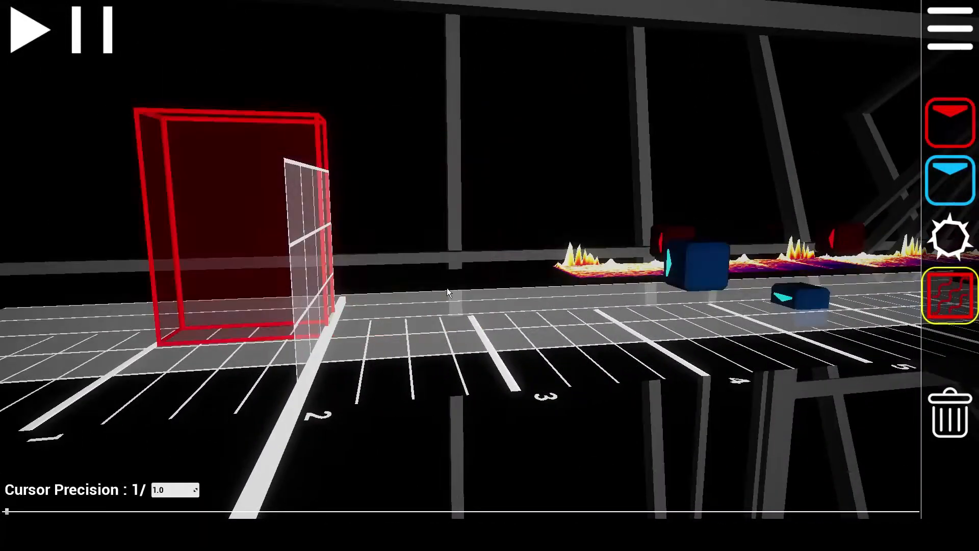
Lengthen and shorten the leftmost-lane wall along the track, adding a wall segment further back
right_drag(349, 308, 369, 329)
right_drag(442, 311, 416, 275)
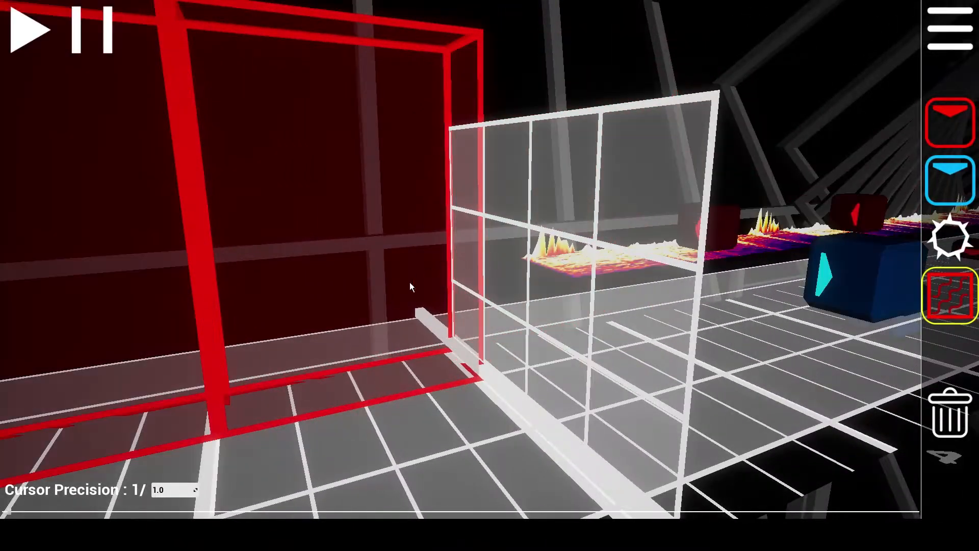
scroll(469, 316, up, 2)
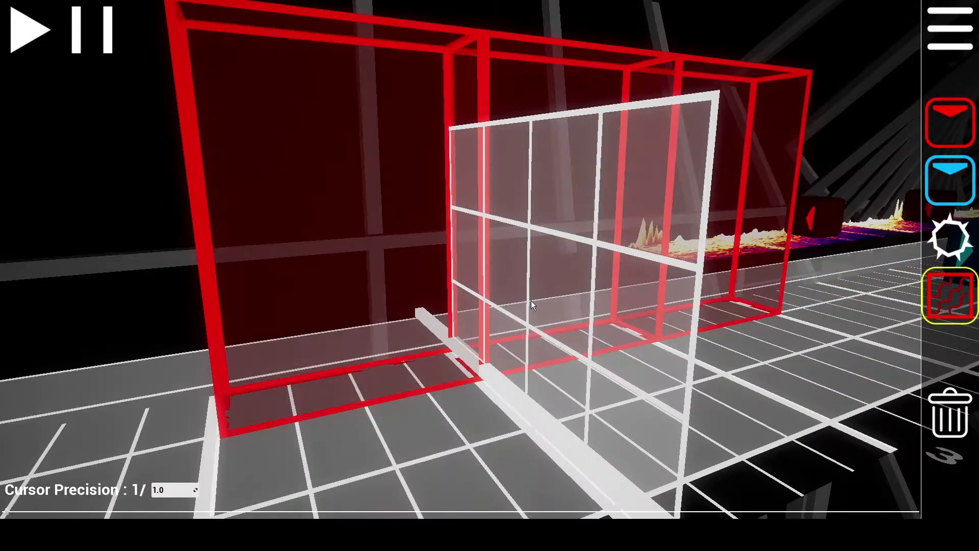
scroll(472, 308, down, 1)
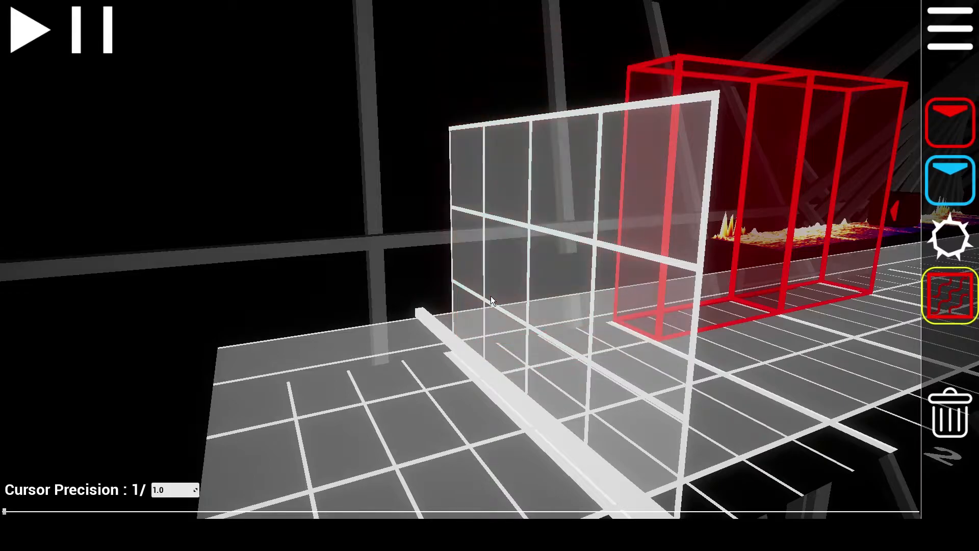
right_click(491, 296)
scroll(491, 296, up, 1)
click(462, 331)
scroll(480, 327, down, 1)
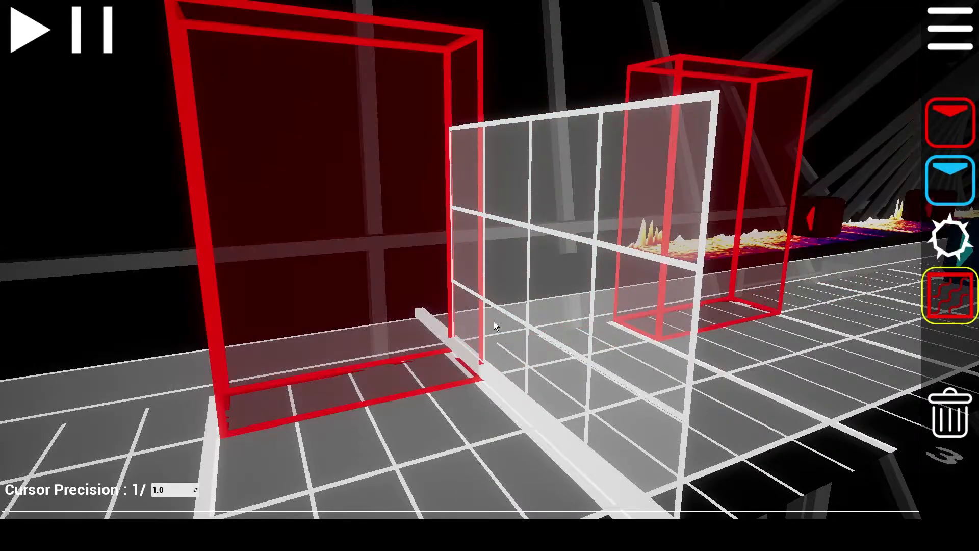
Join the wall segments into one long wall, then delete it back to a single short wall
click(505, 342)
right_click(526, 330)
click(479, 335)
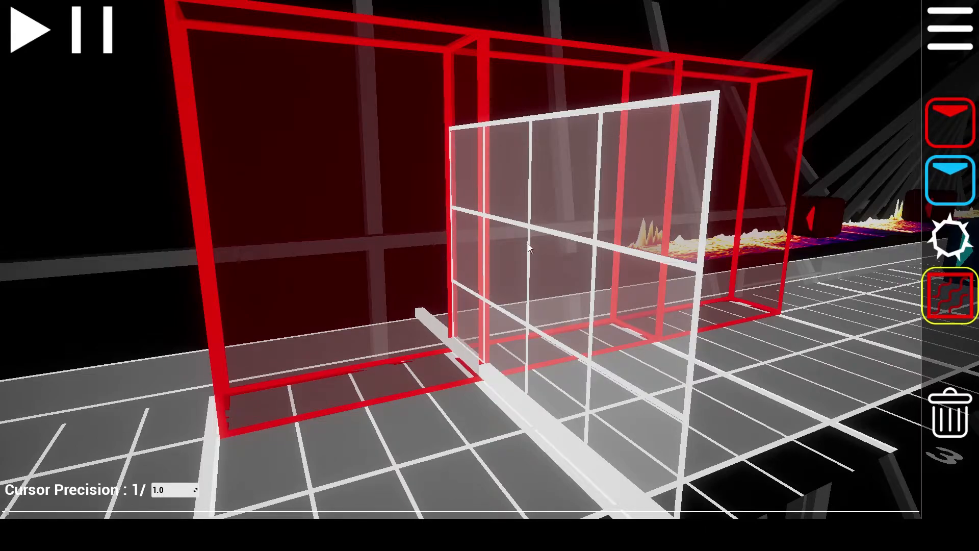
right_click(500, 270)
right_click(643, 261)
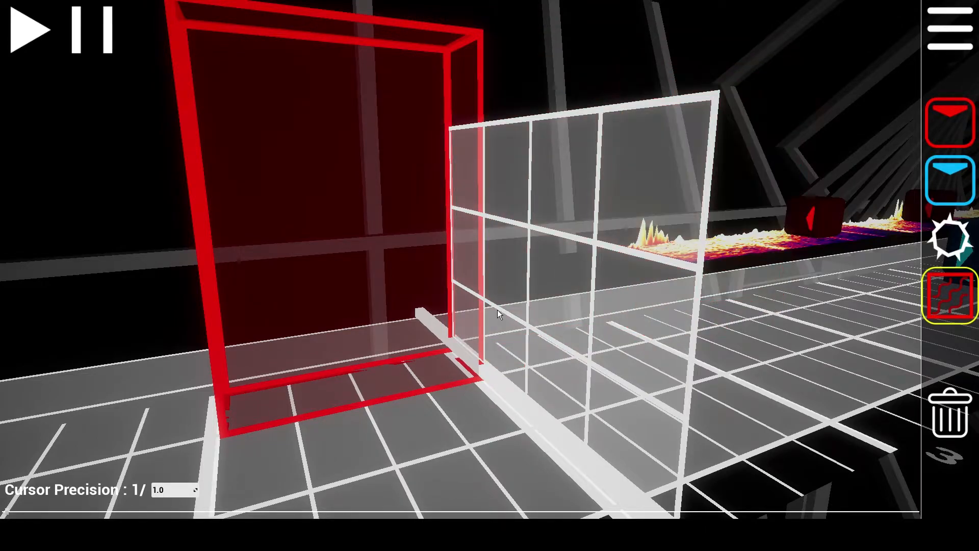
scroll(443, 335, down, 2)
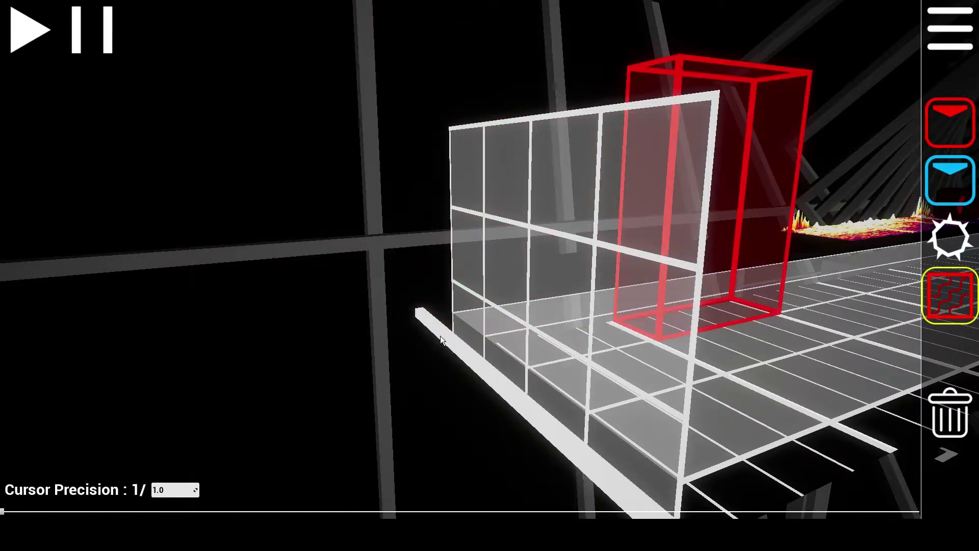
Place a wall in the leftmost lane at the front of the grid
scroll(441, 335, up, 1)
right_click(493, 303)
right_drag(436, 352, 678, 434)
key(a)
key(w)
key(s)
click(359, 303)
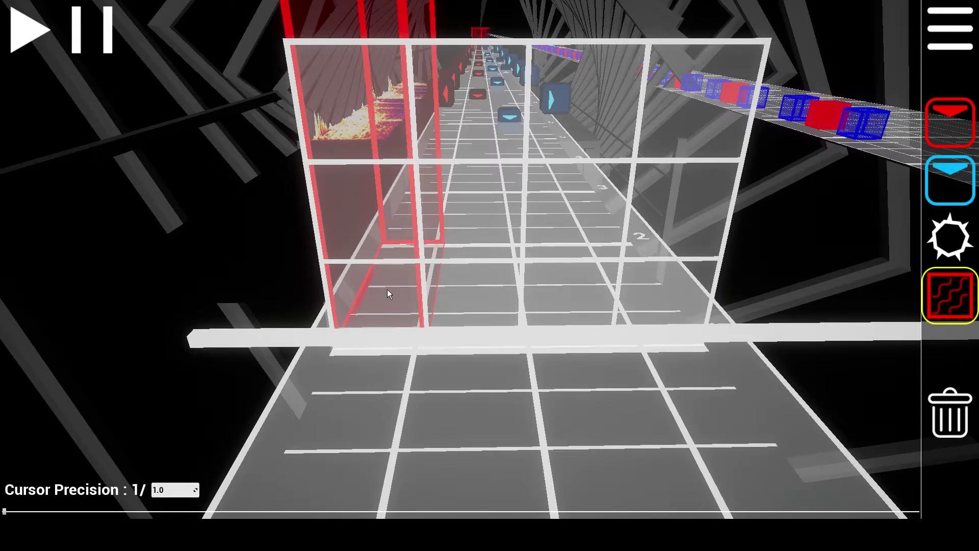
Lengthen the leftmost-lane wall so it runs further along the track
key(d)
right_drag(471, 291, 213, 292)
key(w)
key(w)
key(s)
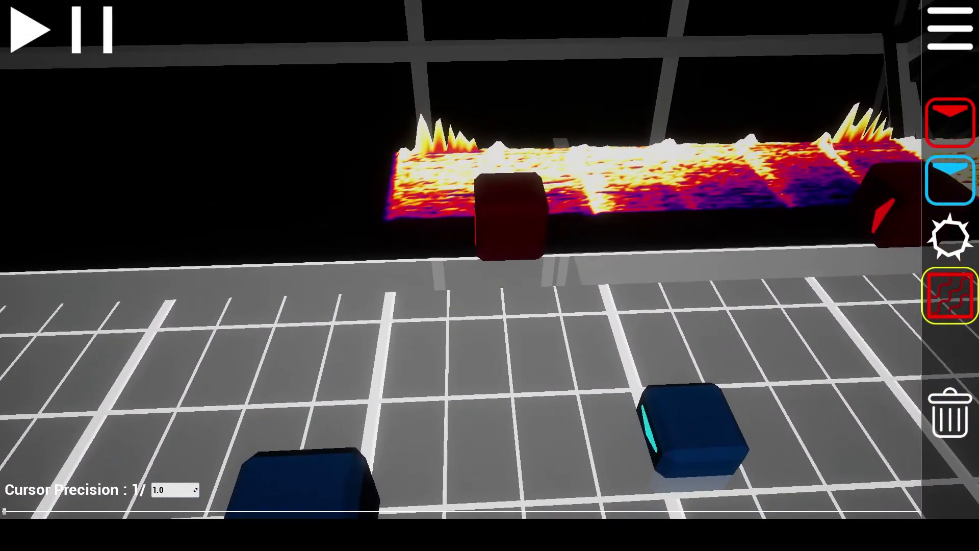
right_drag(335, 213, 247, 178)
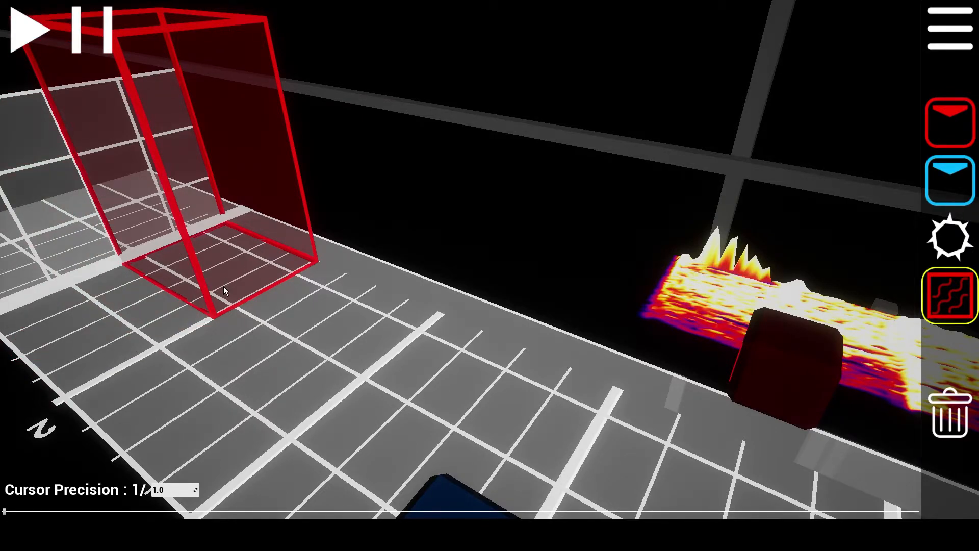
scroll(224, 286, up, 2)
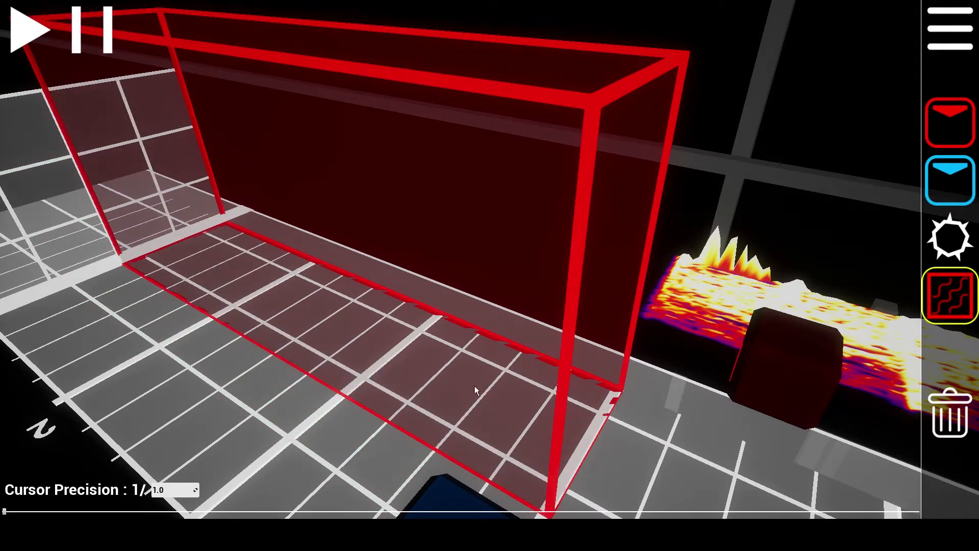
scroll(474, 386, down, 3)
scroll(474, 386, up, 1)
key(a)
right_drag(474, 386, 688, 357)
key(a)
key(w)
key(s)
key(d)
right_drag(503, 267, 454, 276)
key(a)
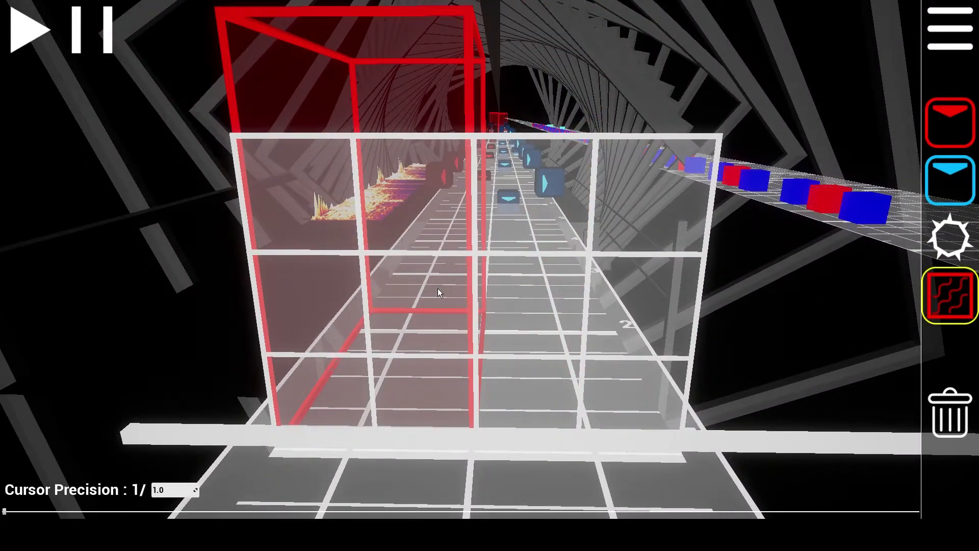
Extend the wall's length further along the track
shift+scroll(417, 309, up, 4)
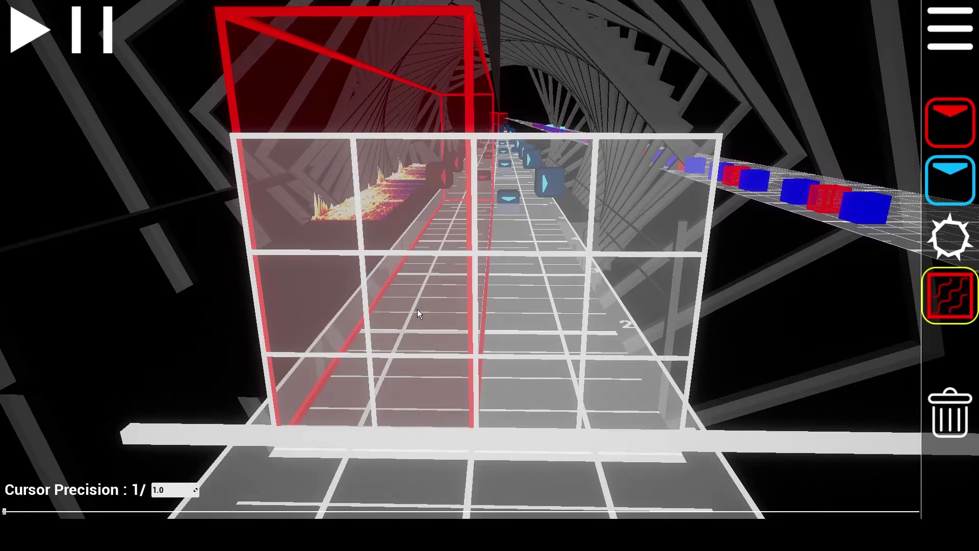
shift+scroll(417, 309, up, 1)
shift+scroll(417, 309, down, 2)
shift+scroll(417, 309, up, 1)
shift+scroll(417, 310, down, 1)
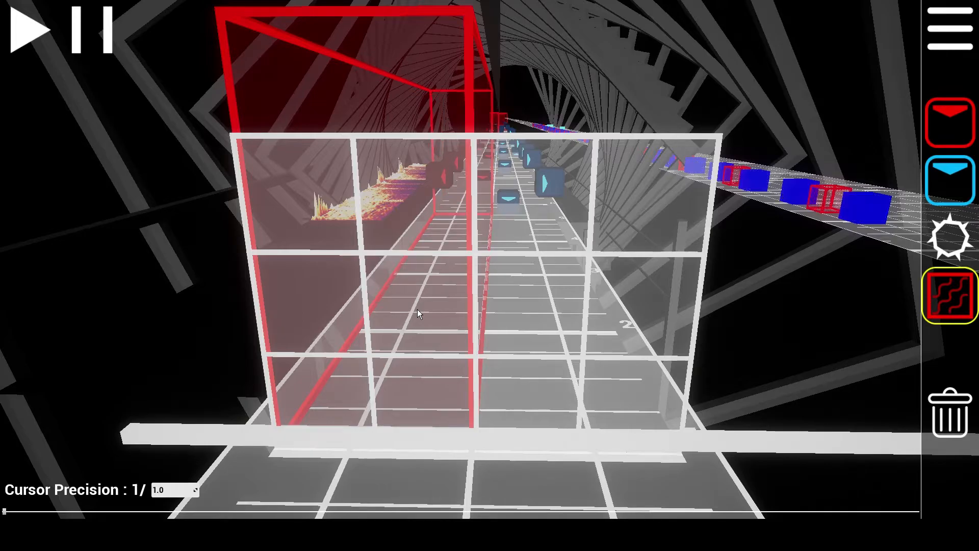
shift+scroll(417, 309, up, 1)
shift+scroll(417, 309, down, 1)
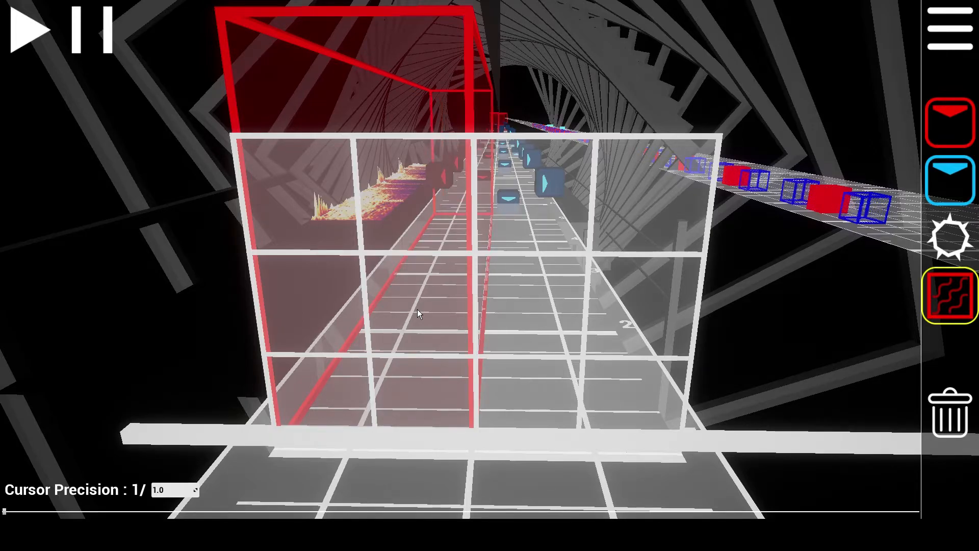
shift+scroll(417, 310, up, 1)
shift+scroll(417, 310, down, 1)
shift+scroll(417, 310, down, 2)
Move the camera close to the blocks and place a wall beside them near the track's left edge
key(d)
right_drag(417, 309, 197, 311)
key(w)
key(s)
key(w)
key(s)
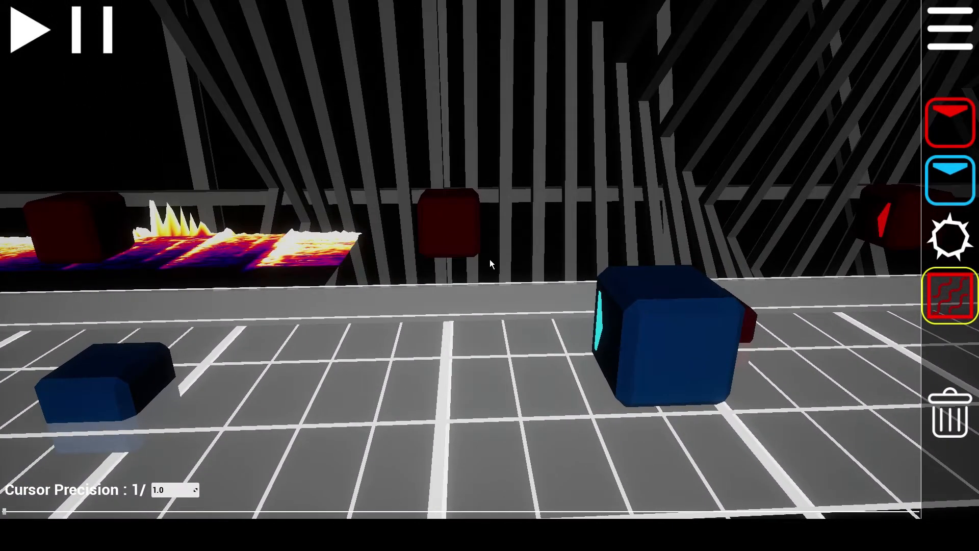
click(414, 280)
scroll(414, 279, down, 1)
scroll(413, 280, up, 1)
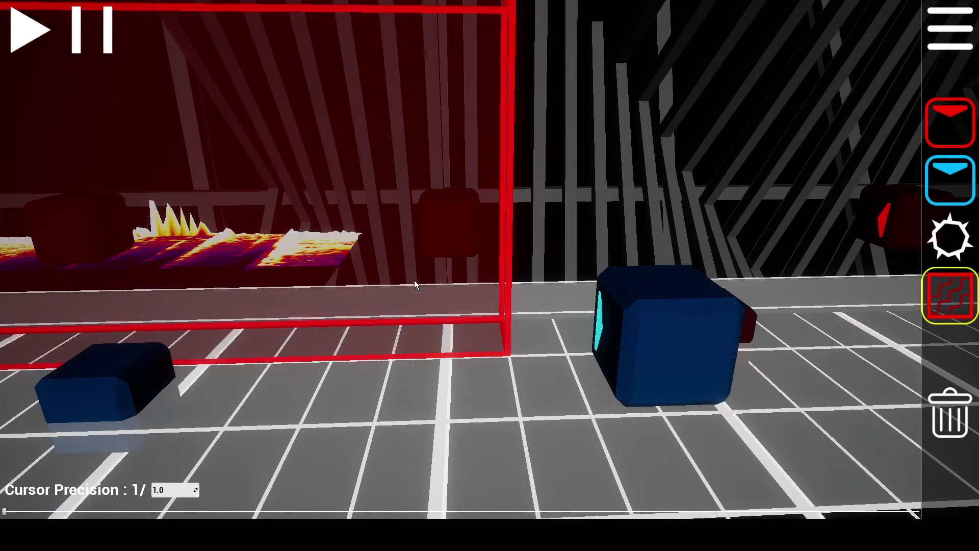
scroll(414, 280, down, 1)
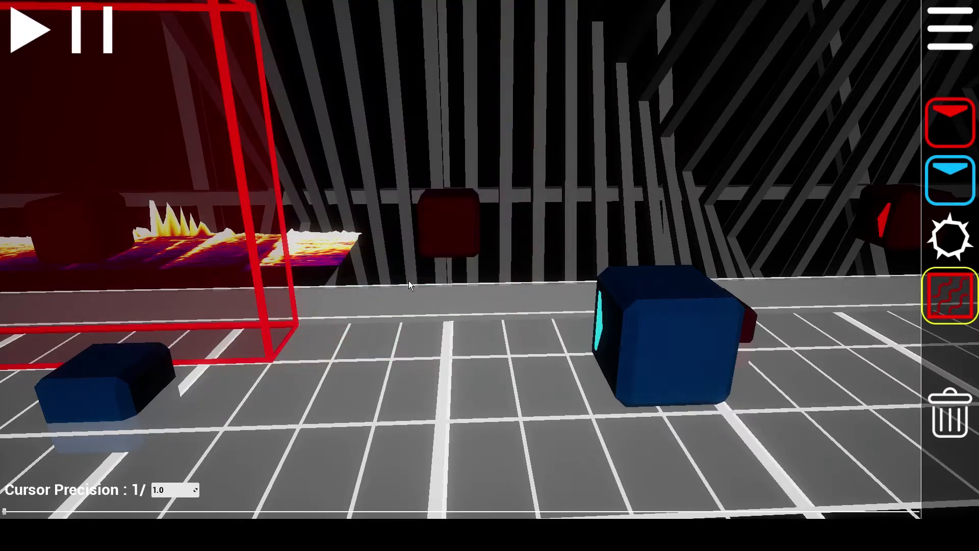
Inspect the placed wall from several angles along the track's left edge
scroll(404, 282, up, 1)
scroll(404, 282, down, 1)
right_drag(402, 282, 482, 257)
scroll(480, 256, up, 1)
scroll(480, 257, down, 1)
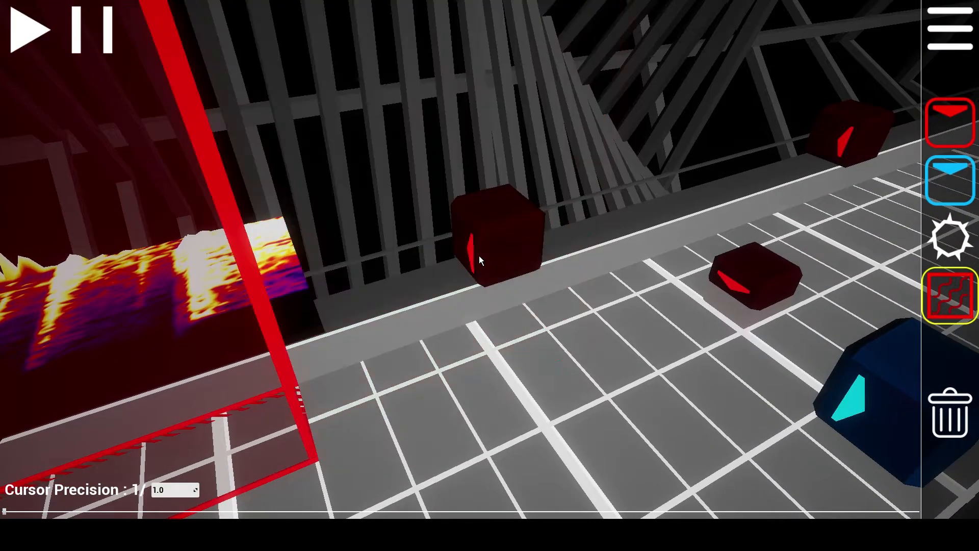
right_drag(406, 274, 446, 254)
ctrl+scroll(490, 259, up, 1)
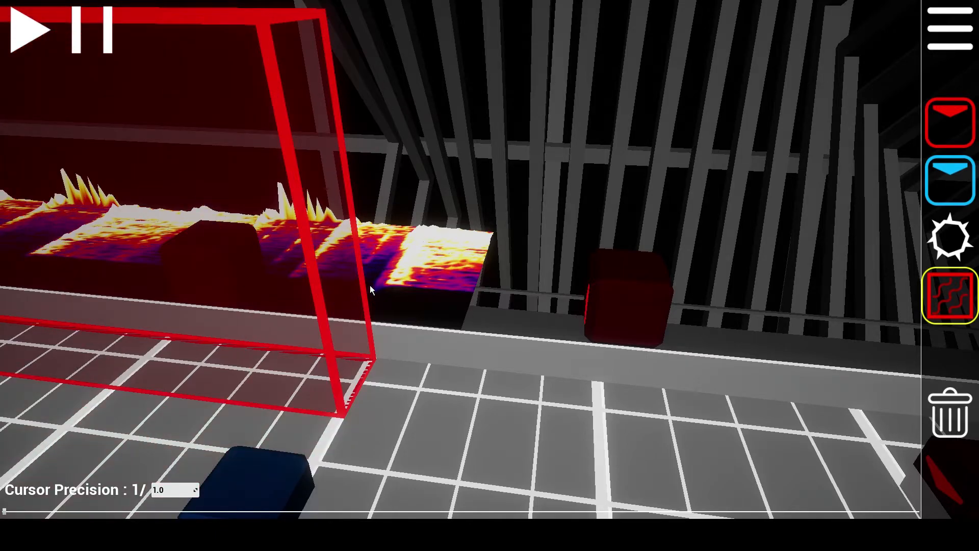
right_drag(390, 259, 436, 218)
mouse_move(489, 260)
right_down()
mouse_move(505, 250)
mouse_move(480, 242)
mouse_move(510, 257)
mouse_move(559, 259)
mouse_move(514, 232)
mouse_move(418, 249)
mouse_move(612, 245)
mouse_move(561, 245)
mouse_move(551, 219)
mouse_move(541, 254)
mouse_move(438, 240)
mouse_move(449, 219)
mouse_move(490, 255)
mouse_move(556, 281)
mouse_move(566, 258)
mouse_move(576, 259)
mouse_move(473, 260)
mouse_move(492, 245)
right_up()
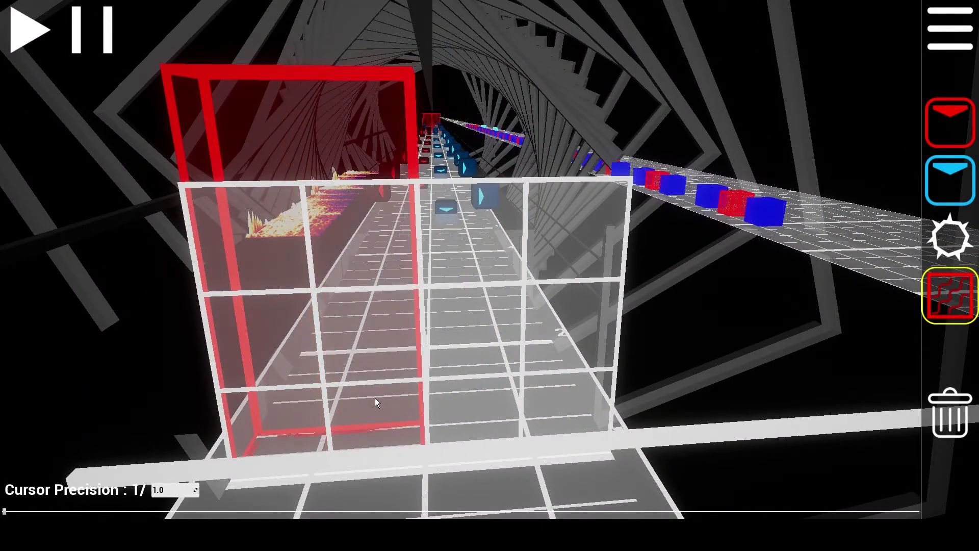
Delete the wall in the leftmost lane
click(279, 391)
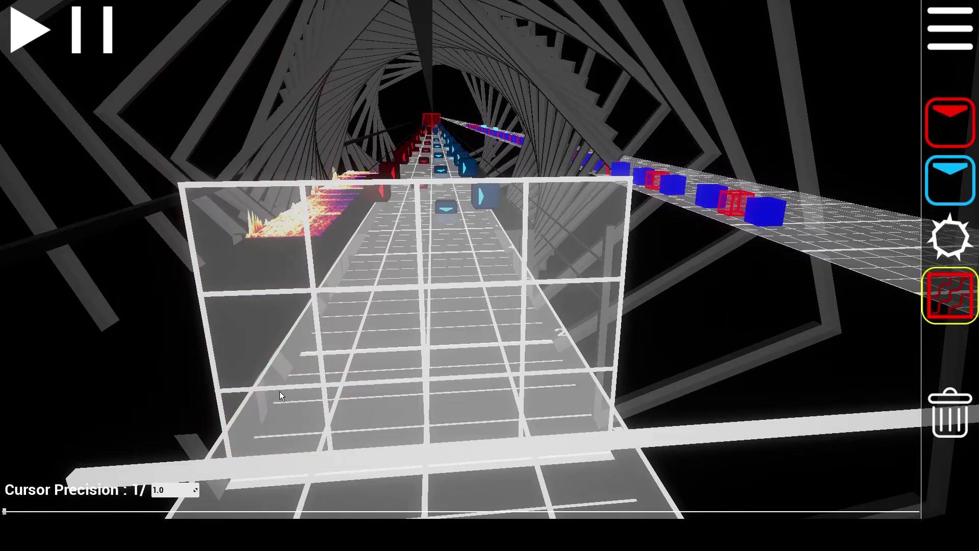
right_drag(413, 424, 388, 447)
right_drag(491, 259, 489, 260)
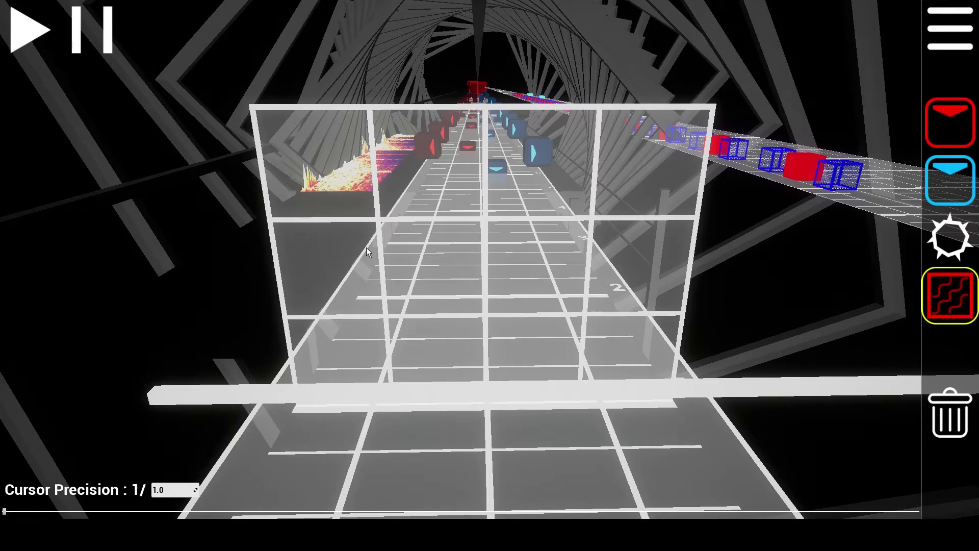
right_drag(398, 306, 510, 285)
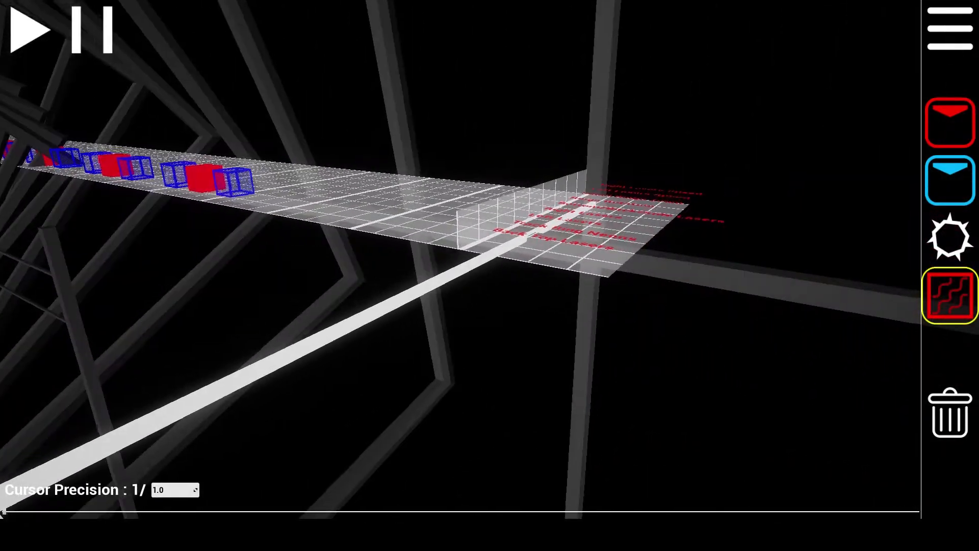